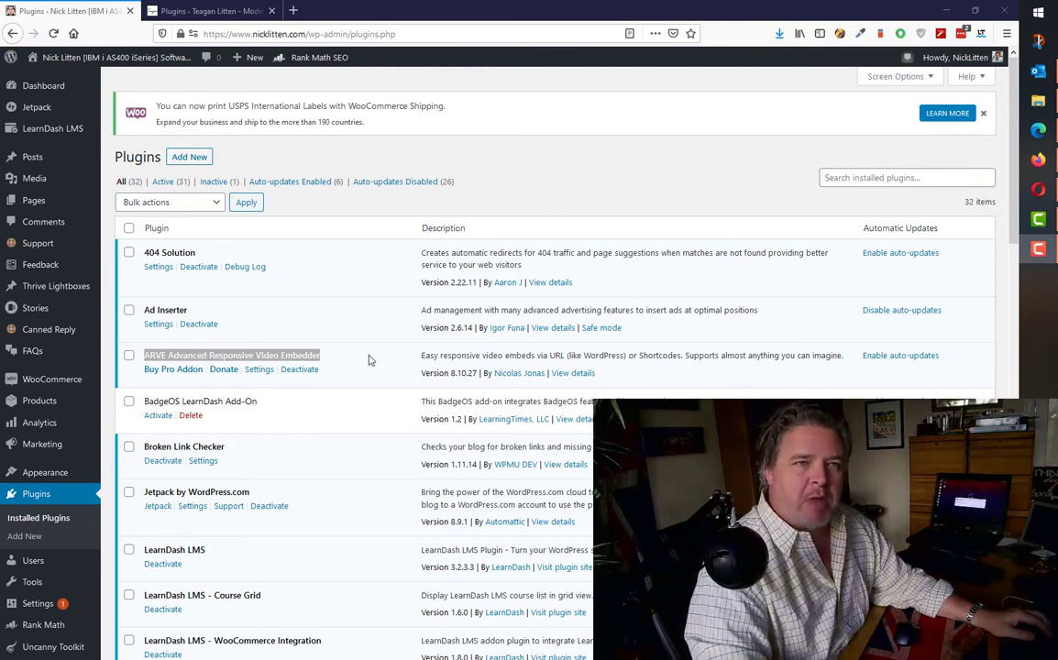
Open the ARVE plugin settings and check the Mode options, keeping it on Normal
click(369, 361)
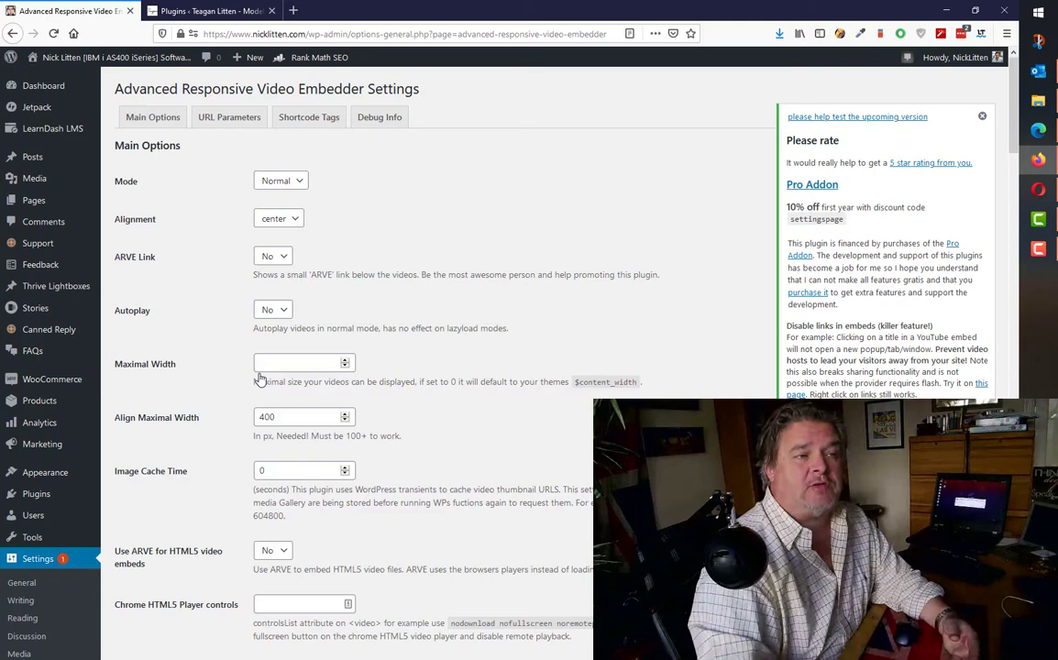
click(302, 188)
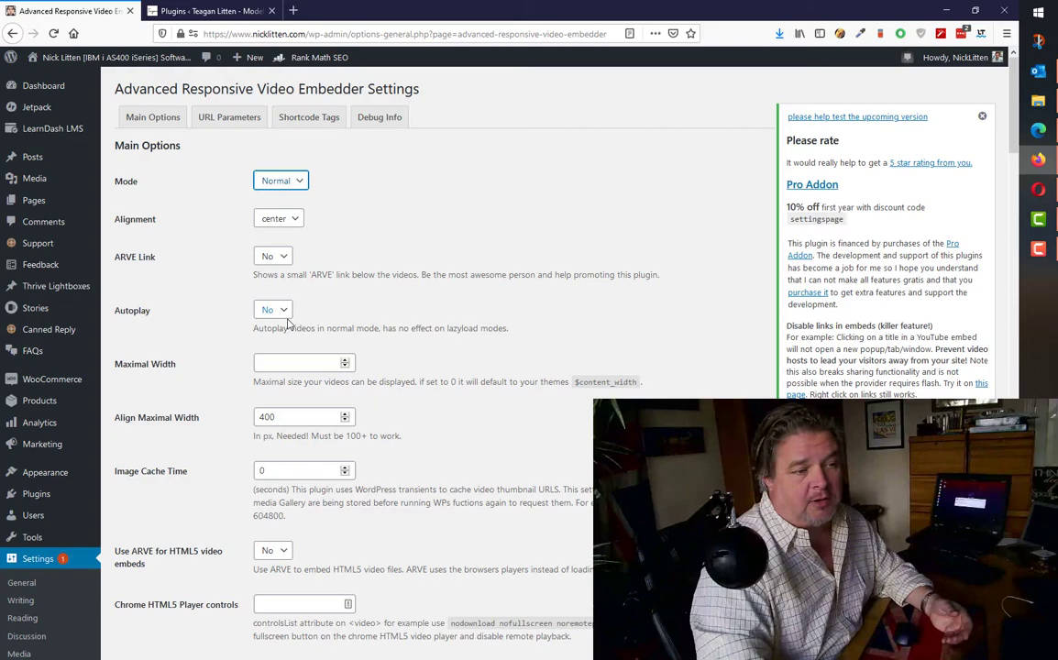
scroll(524, 467, down, 5)
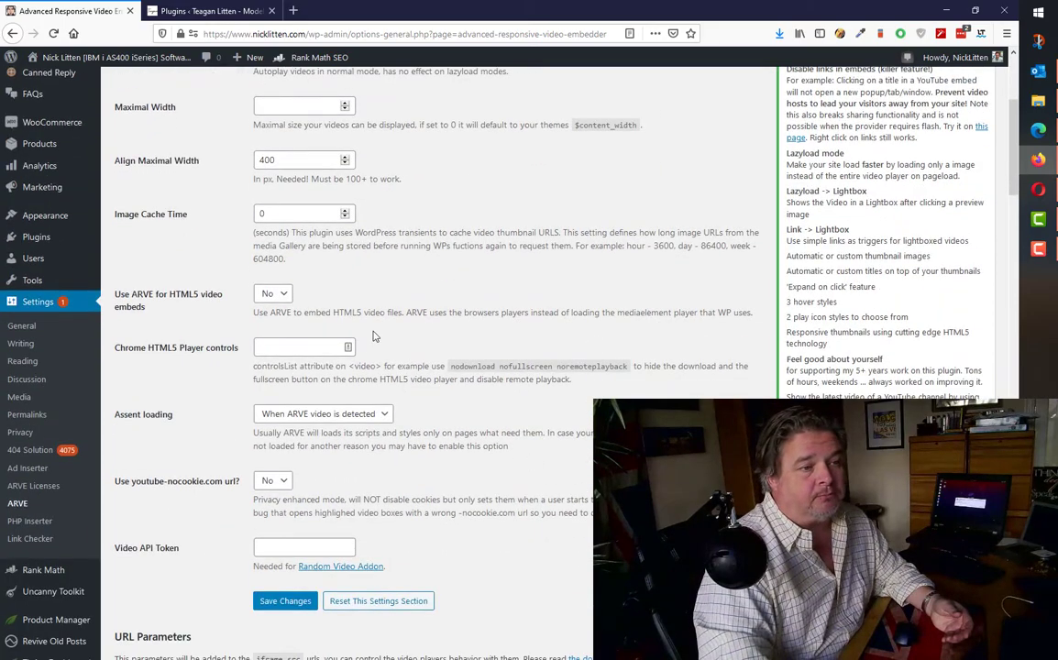
scroll(432, 371, down, 6)
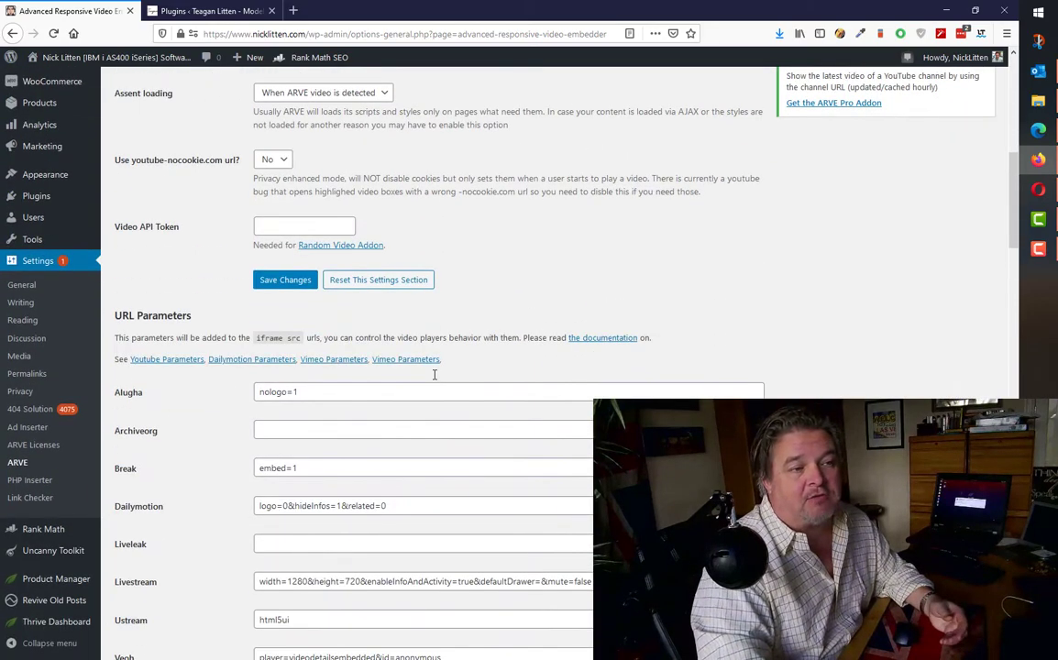
scroll(435, 374, up, 5)
scroll(435, 374, up, 6)
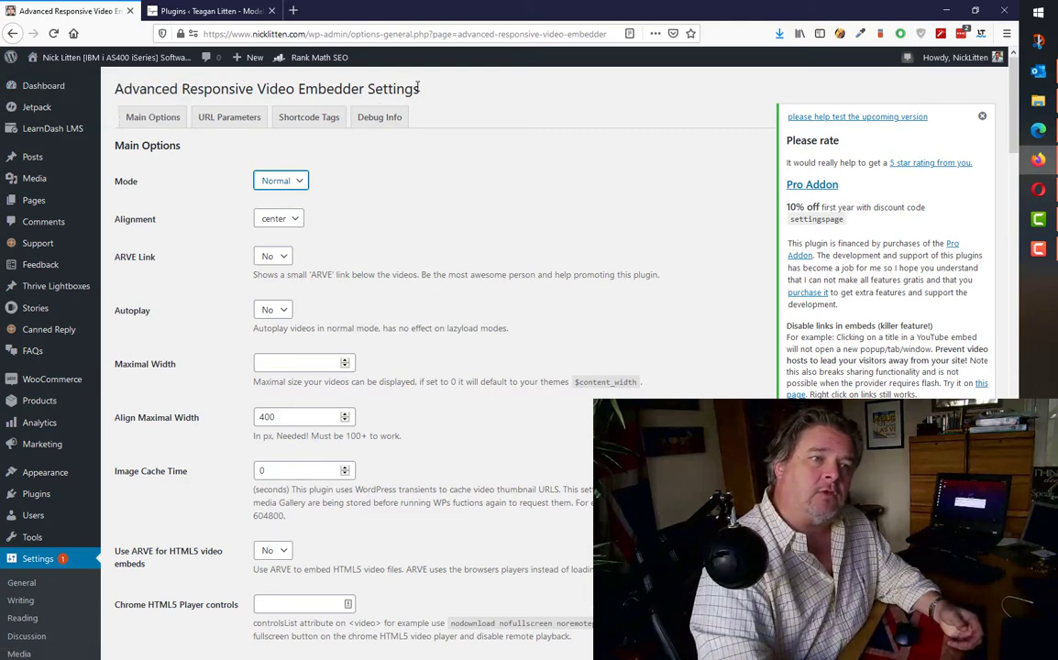
Switch to the ARVE lesson editor and scroll to view its embedded video
mouse_move(418, 86)
mouse_down()
mouse_move(107, 82)
mouse_move(122, 91)
mouse_up()
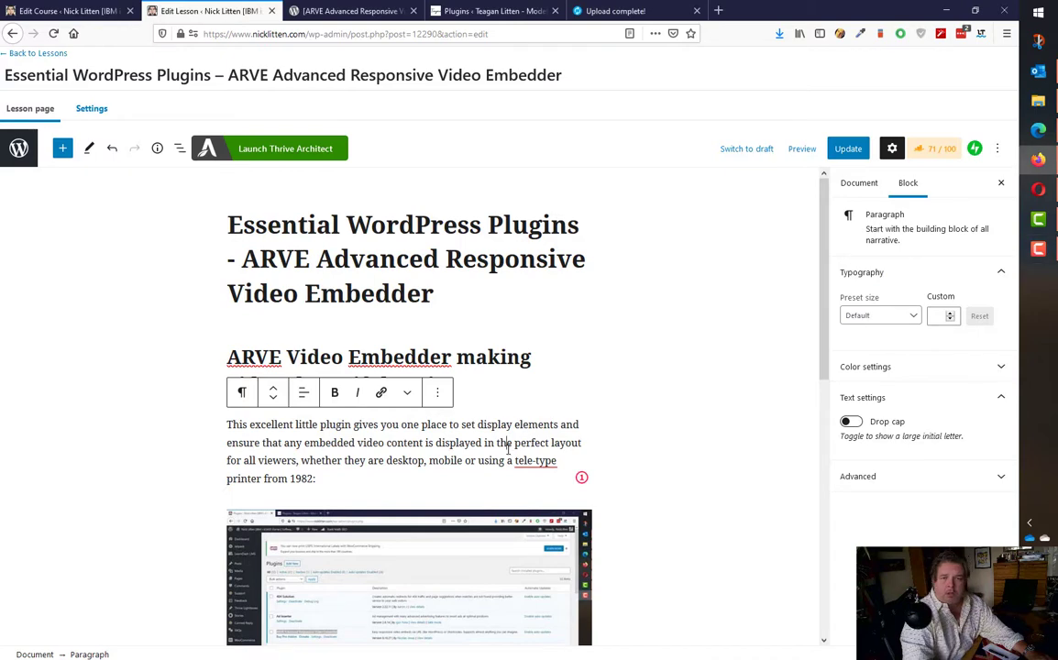
scroll(432, 449, down, 5)
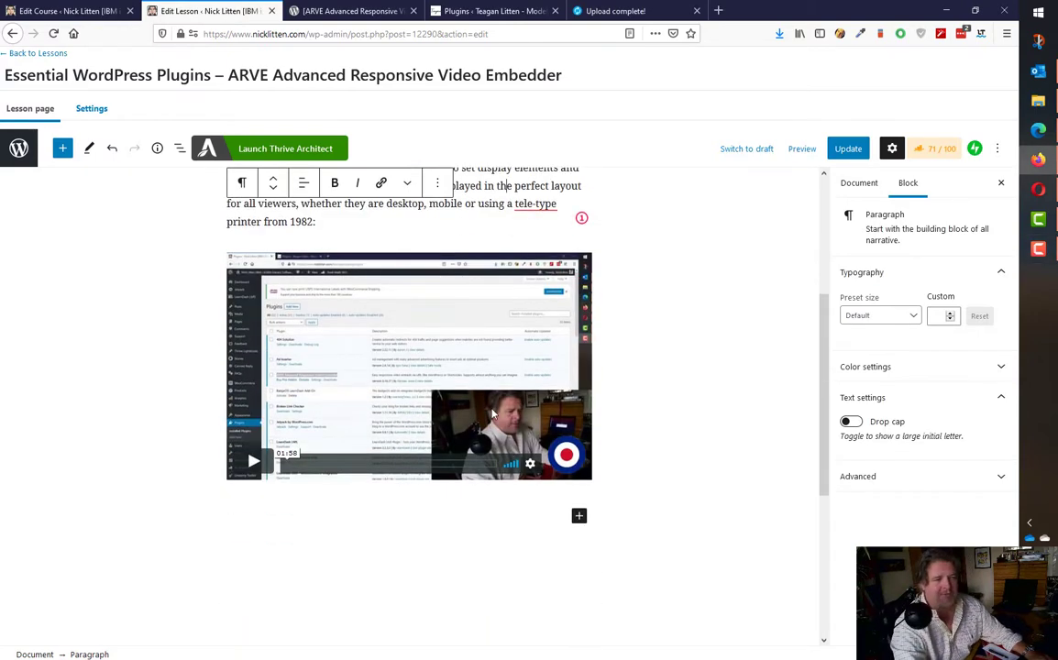
scroll(493, 414, up, 5)
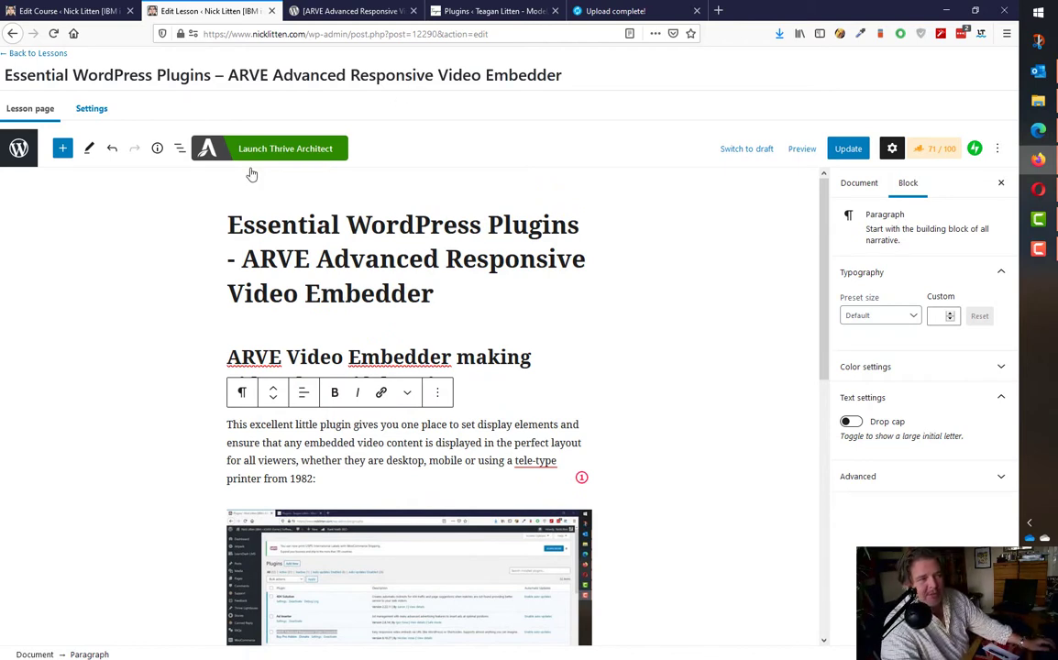
Open the 'WordPress 101 – Websites for everyone' course builder and toggle its settings sidebar
click(72, 13)
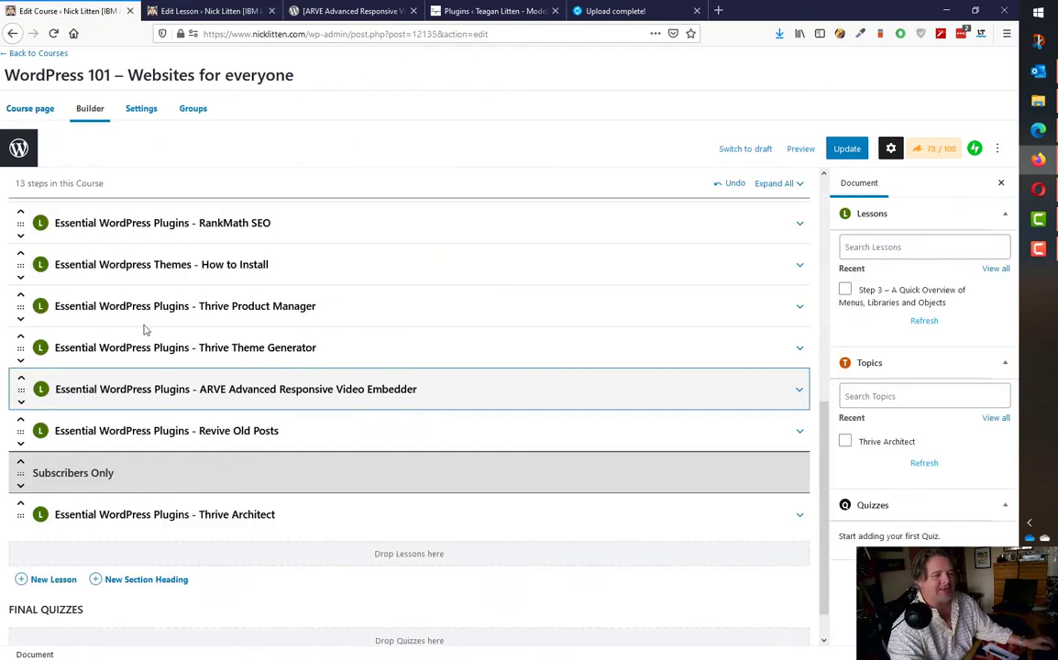
click(891, 148)
click(892, 147)
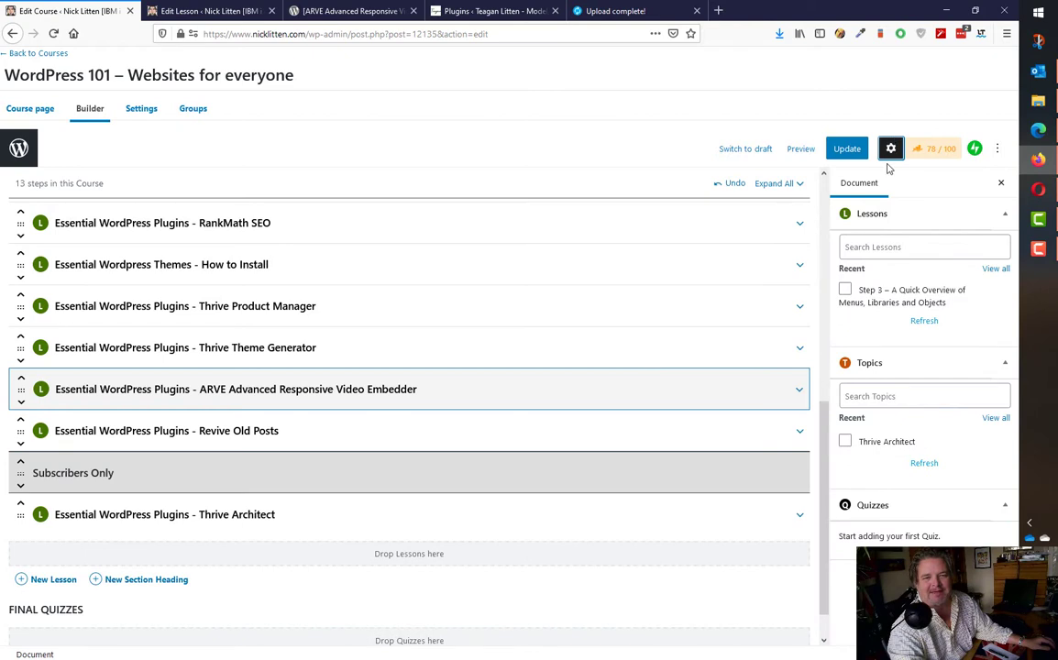
View the live WordPress 101 course page's embedded video, then restore the browser window down
click(26, 110)
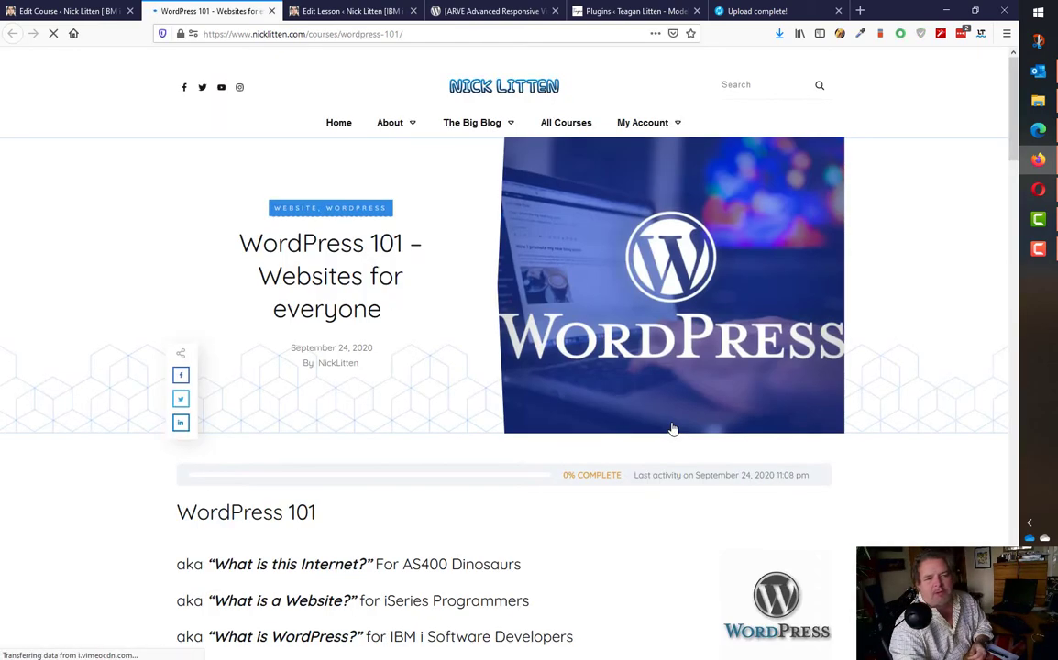
scroll(697, 367, down, 4)
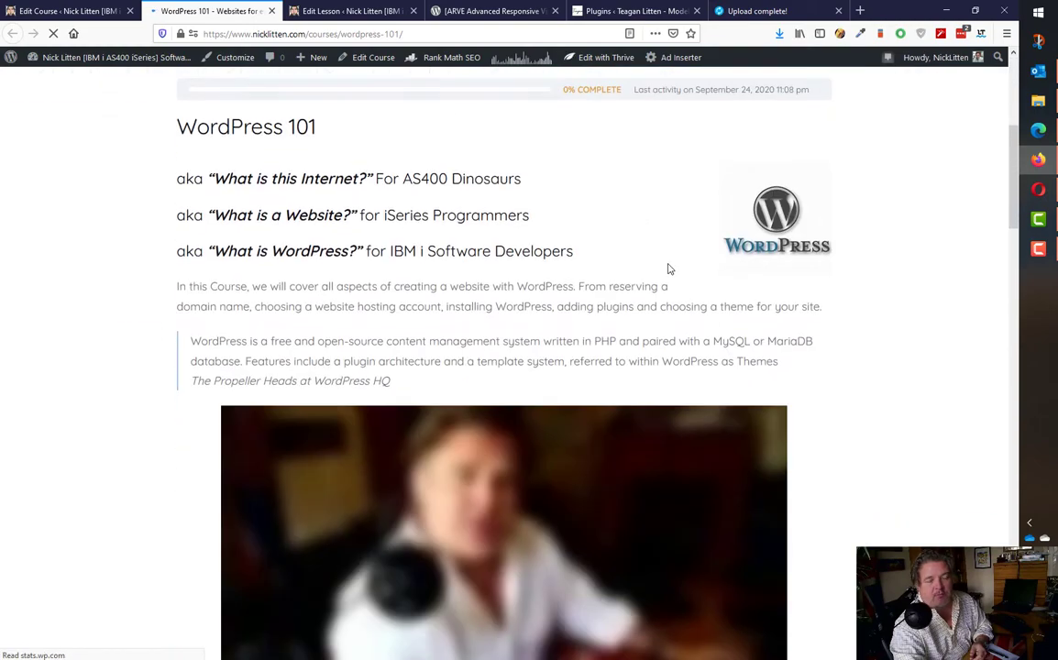
scroll(692, 246, down, 2)
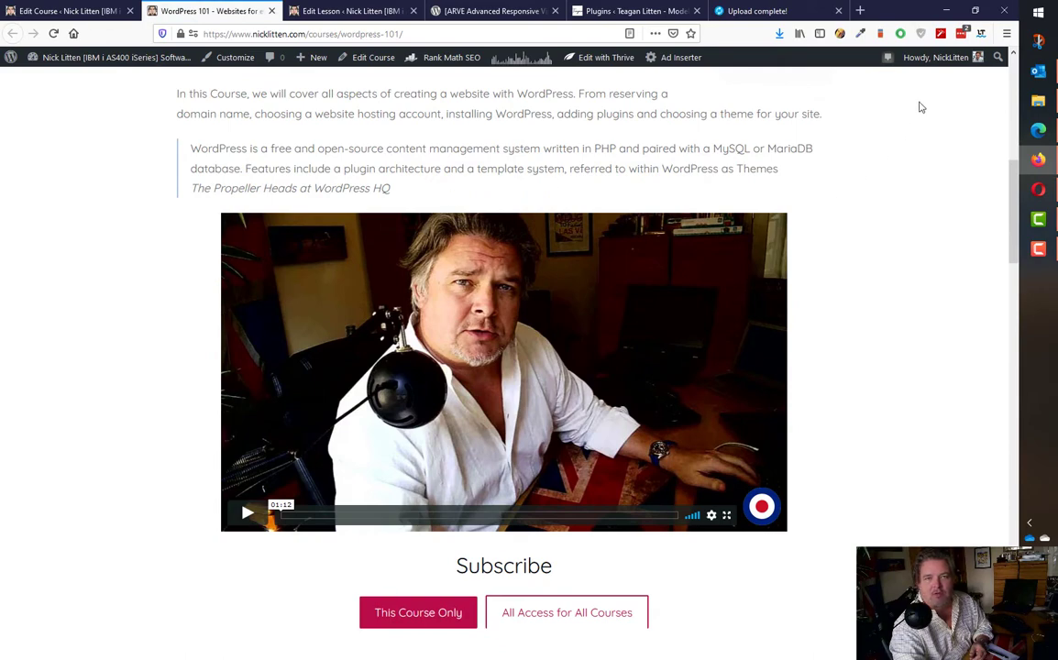
click(975, 10)
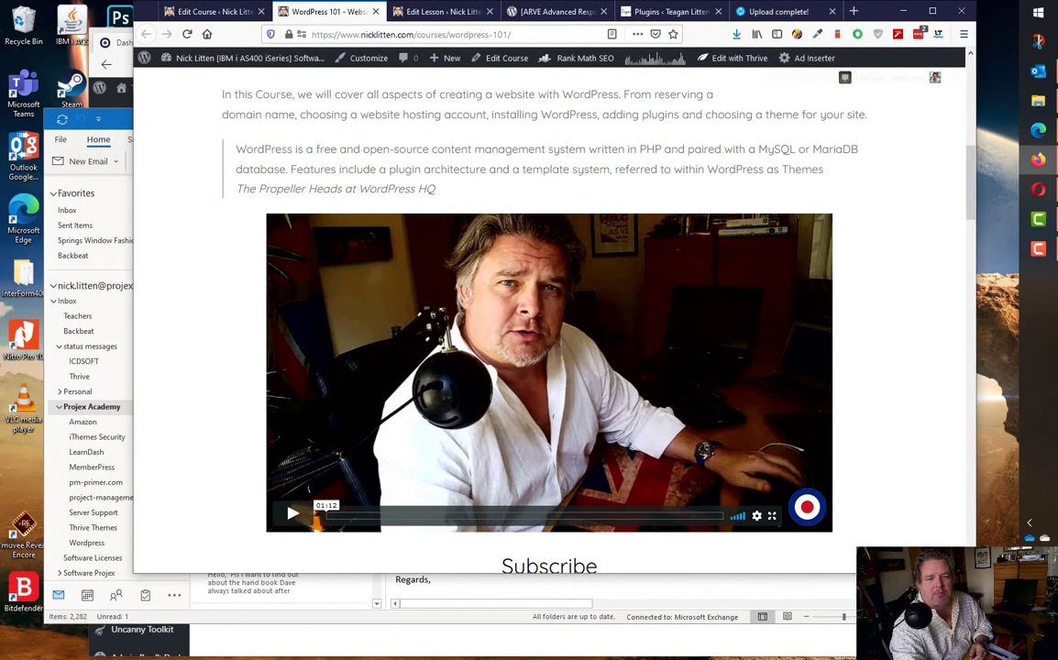
Narrow the browser window to watch the course video resize, then maximize it again
mouse_move(969, 504)
mouse_down()
mouse_move(652, 503)
mouse_move(468, 462)
mouse_up()
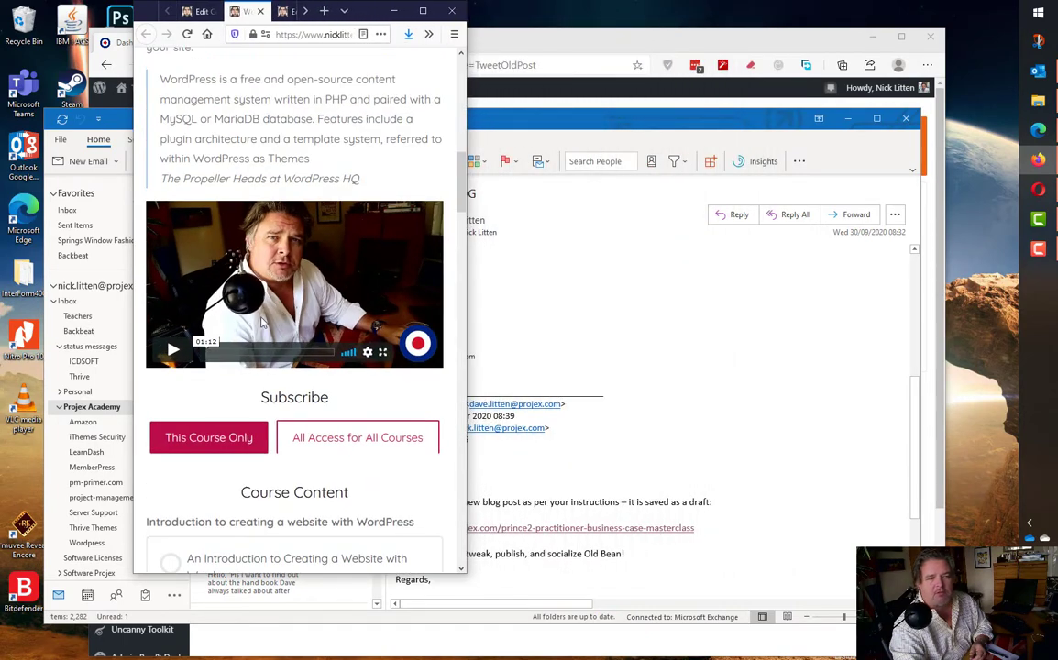
click(425, 15)
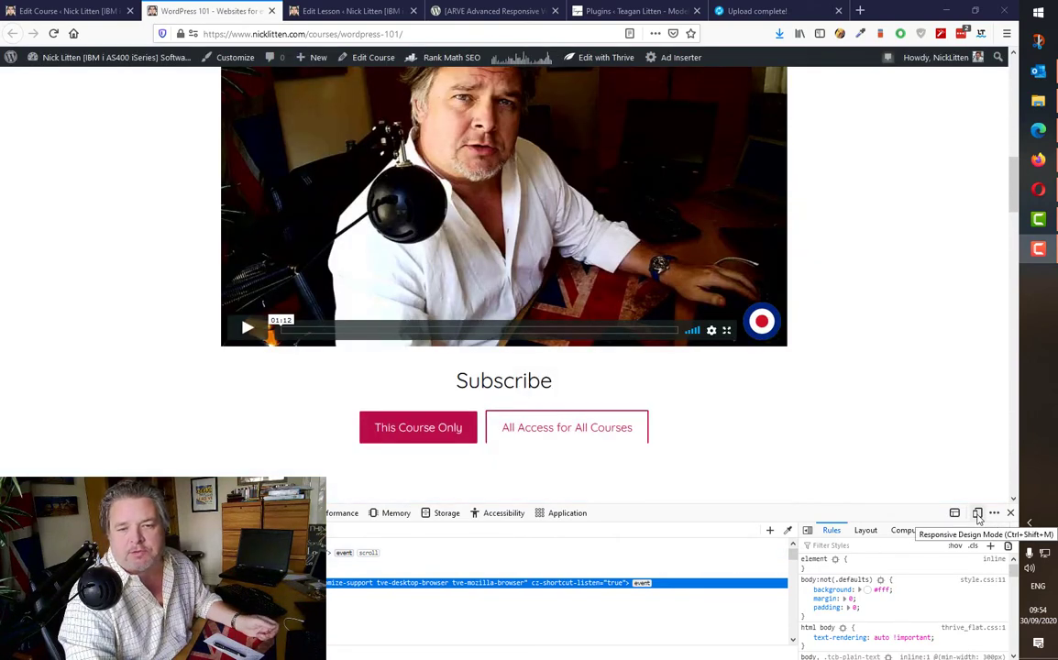
Preview the course page at 320×480 in responsive design mode and check the video's fit
click(978, 513)
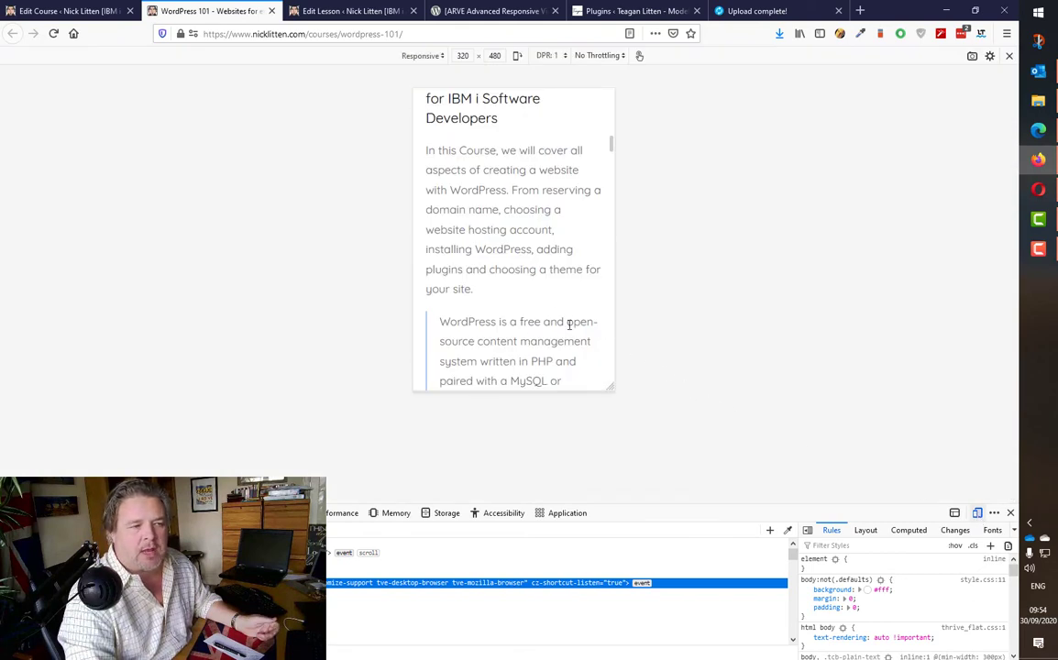
scroll(525, 248, down, 3)
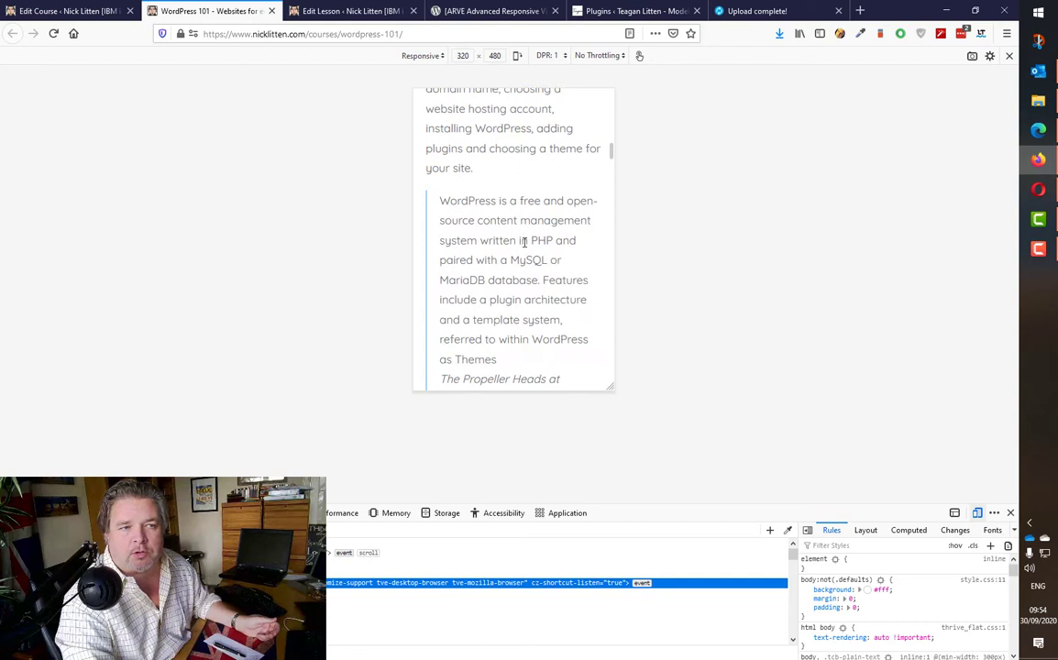
scroll(527, 238, down, 5)
scroll(532, 229, up, 2)
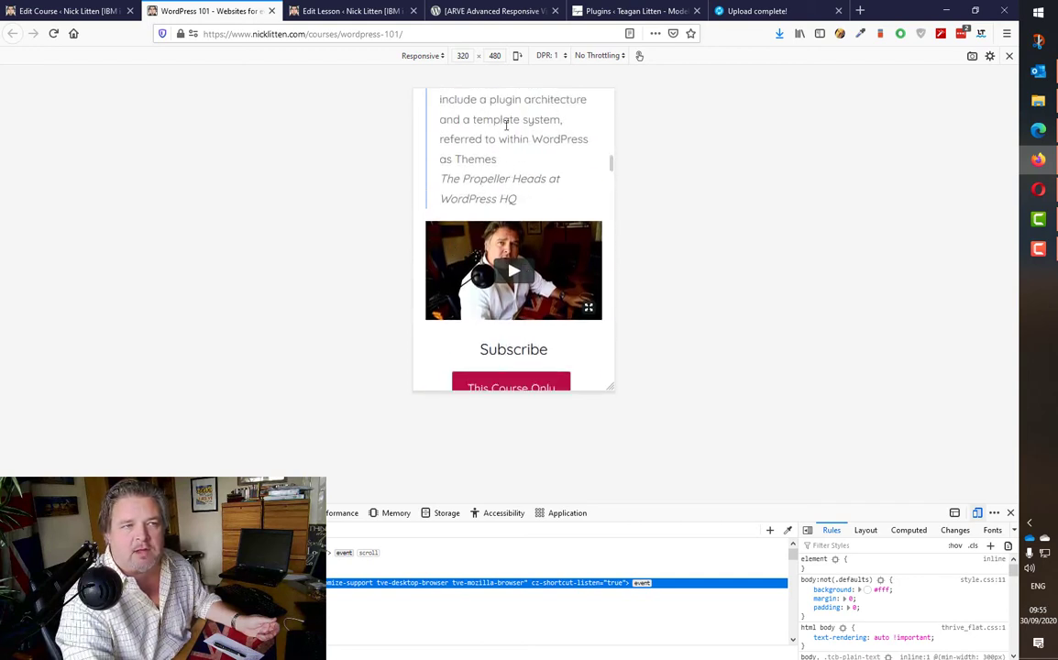
click(445, 57)
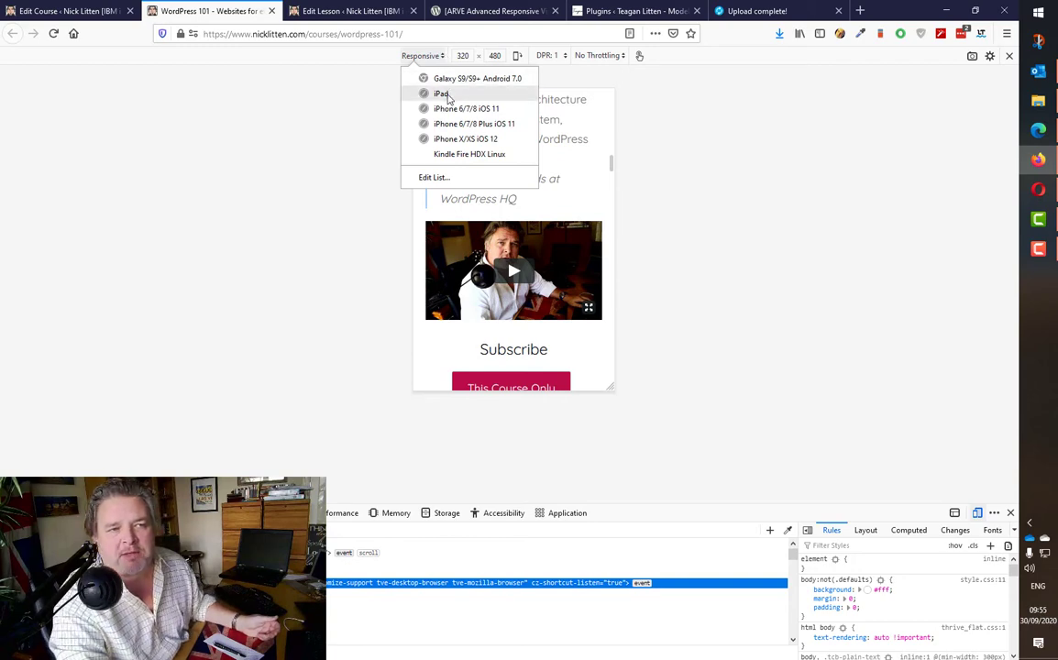
Simulate an iPad at 768×1024 and check that the course video fits the page
click(443, 94)
scroll(669, 263, down, 5)
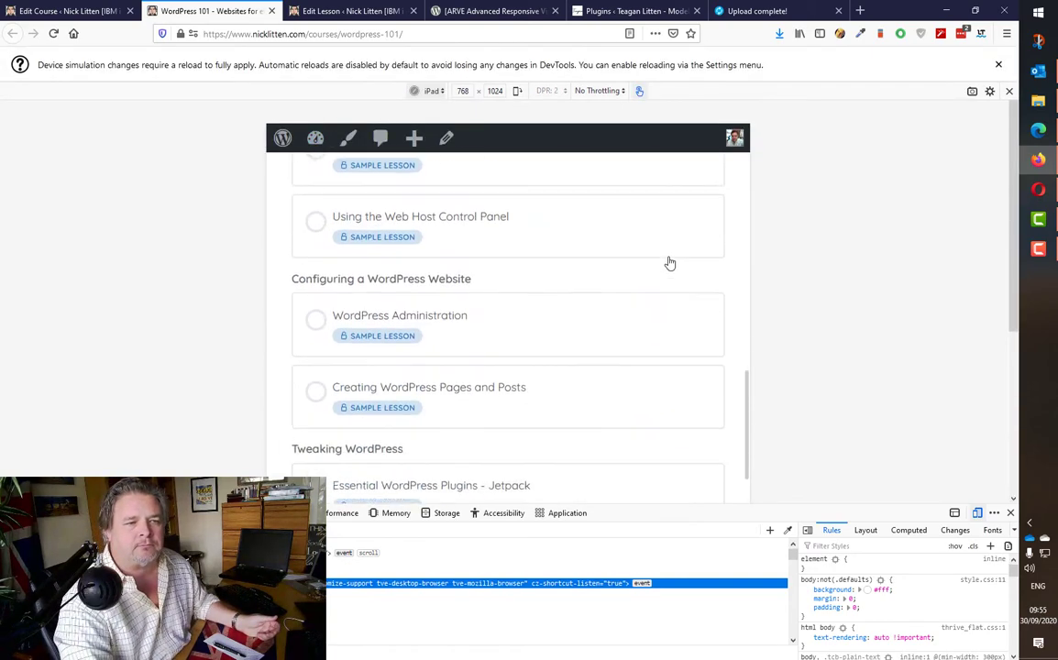
scroll(669, 262, down, 2)
scroll(670, 262, down, 6)
scroll(670, 262, up, 10)
scroll(672, 263, up, 4)
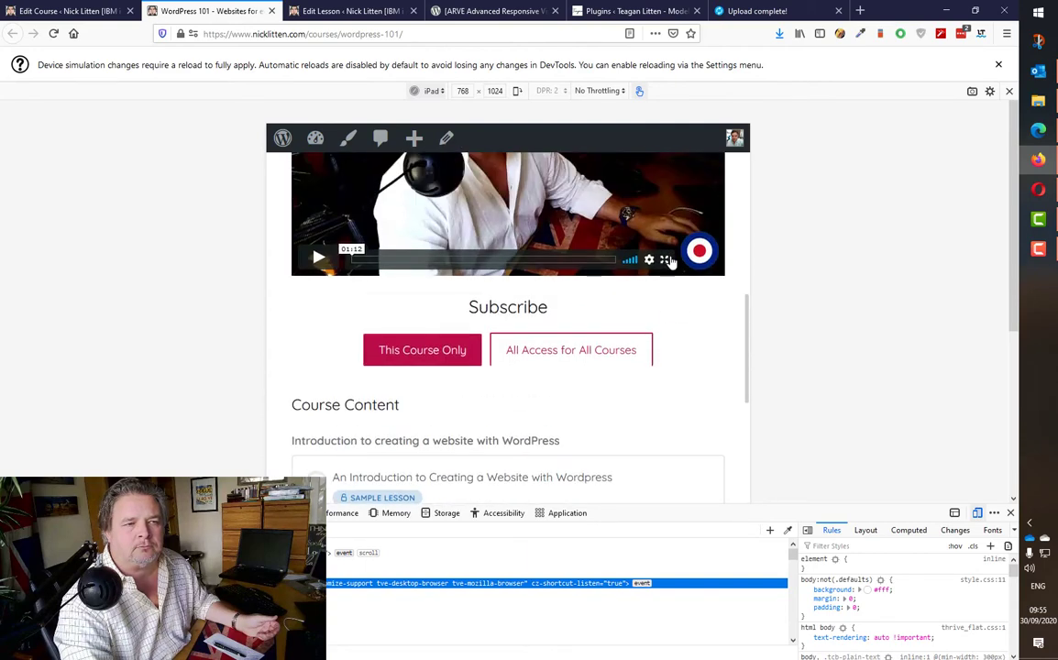
scroll(670, 262, up, 2)
scroll(669, 261, up, 2)
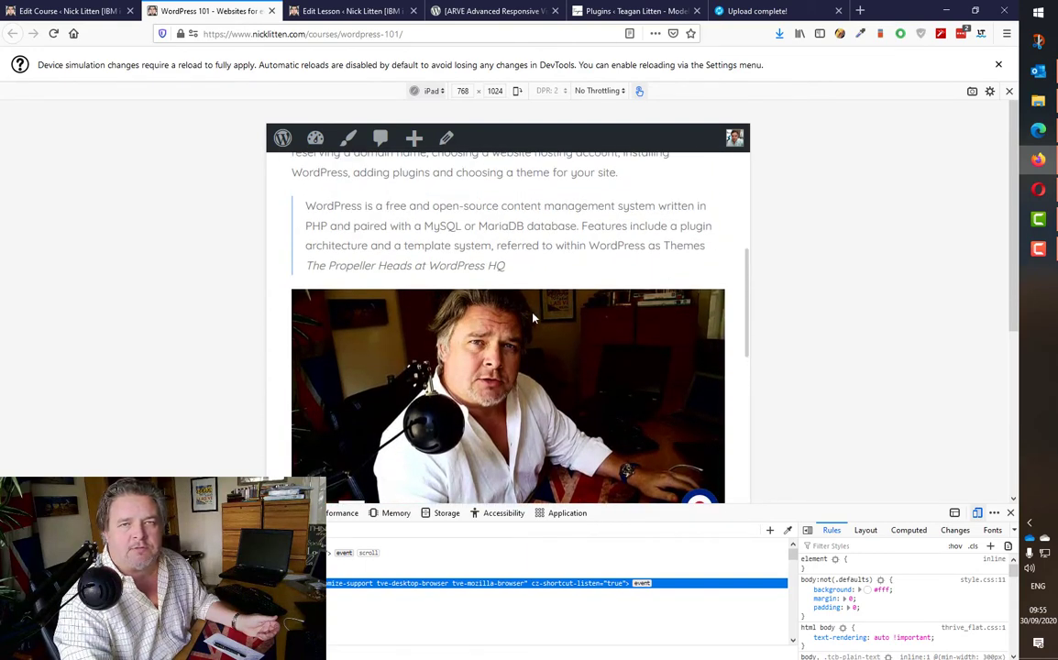
Pause the course video at 00:08 and close the developer tools panel
scroll(550, 337, down, 3)
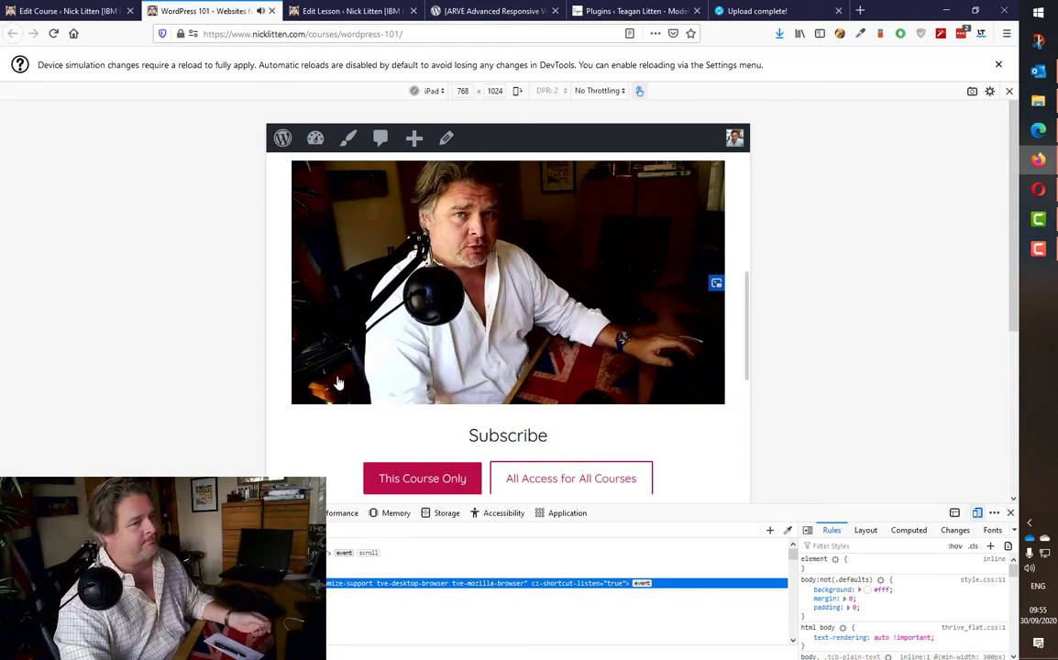
click(390, 330)
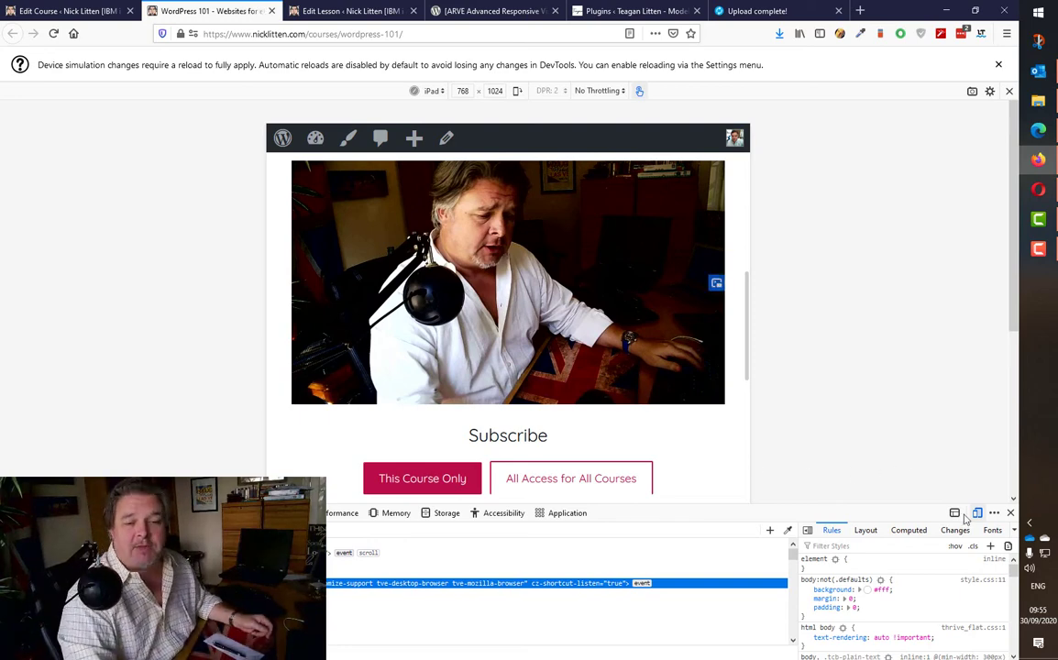
click(1010, 513)
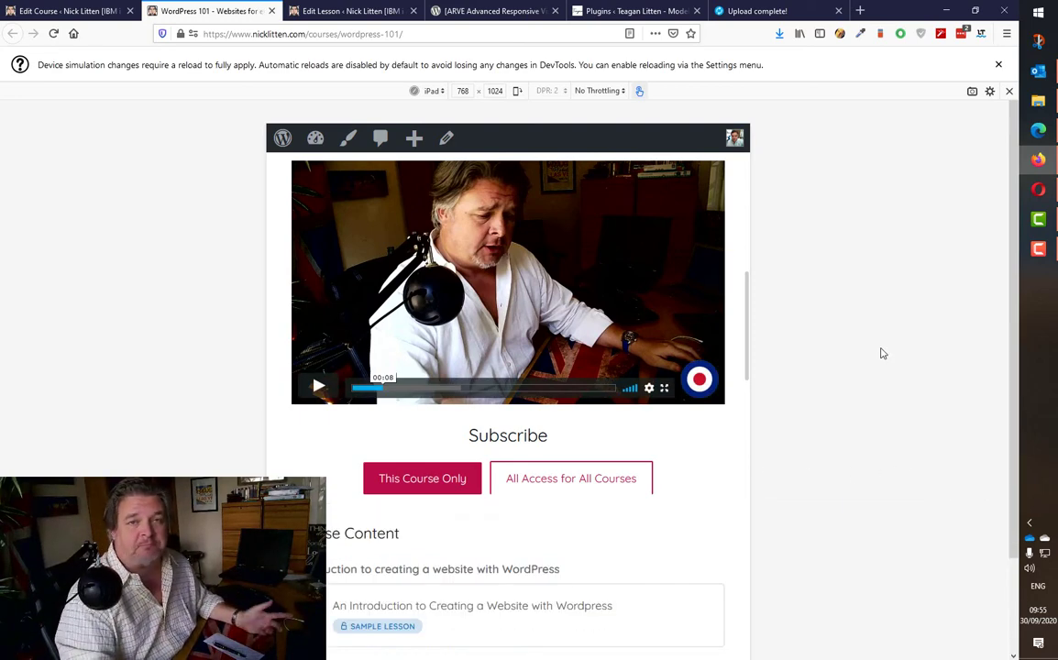